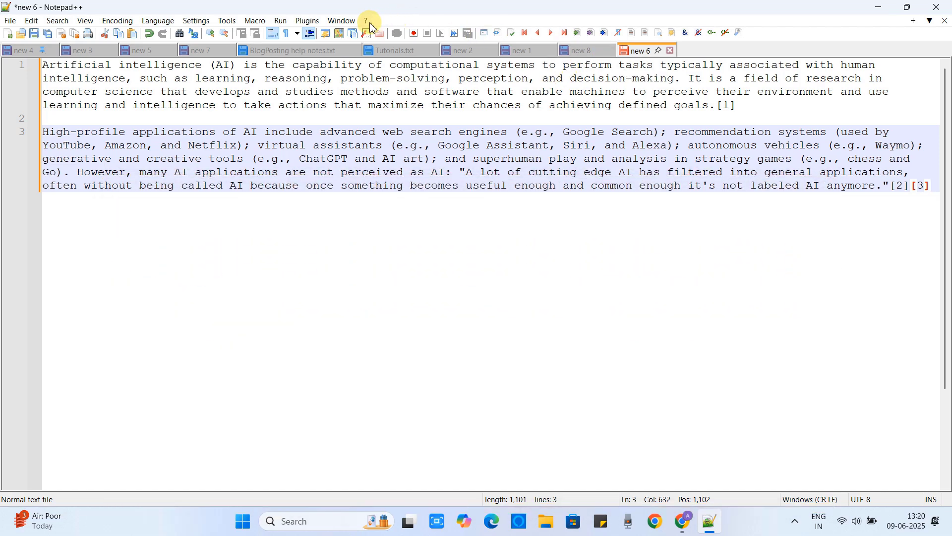
- Check the Notepad++ version and licence information under Help, then dismiss it
{"action": "left_click", "coordinate": [366, 21]}
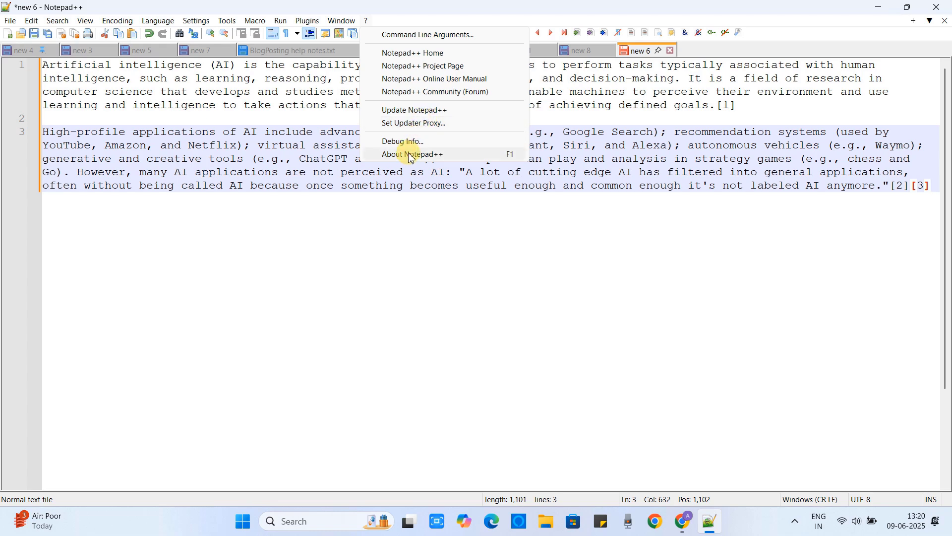
{"action": "left_click", "coordinate": [435, 161]}
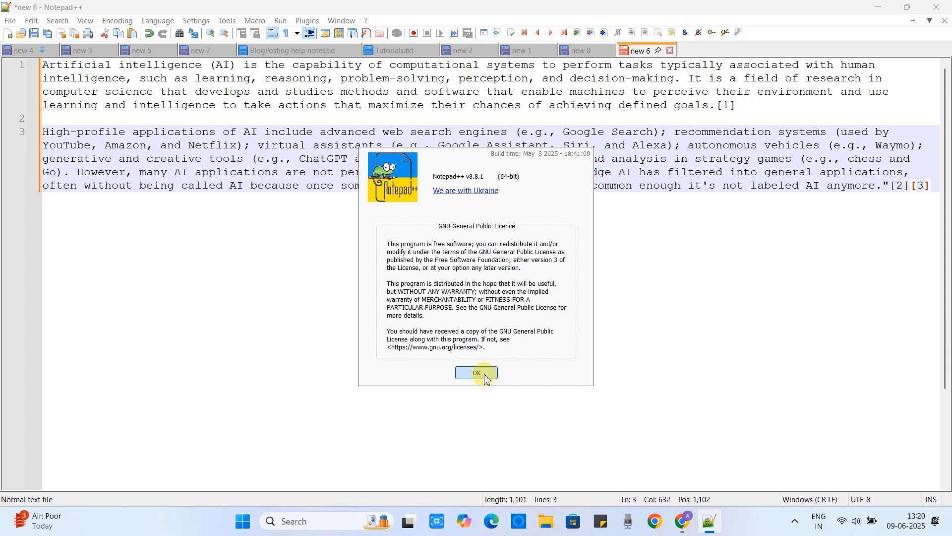
{"action": "left_click", "coordinate": [477, 373]}
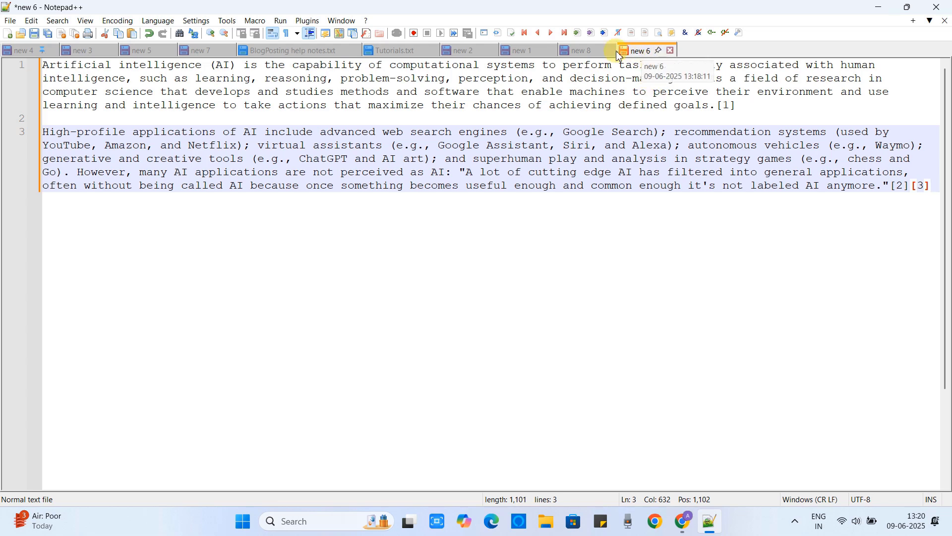
- Move the new 8 tab right after new 6, ending on new 8
{"action": "left_click", "coordinate": [582, 51]}
{"action": "left_click", "coordinate": [633, 50]}
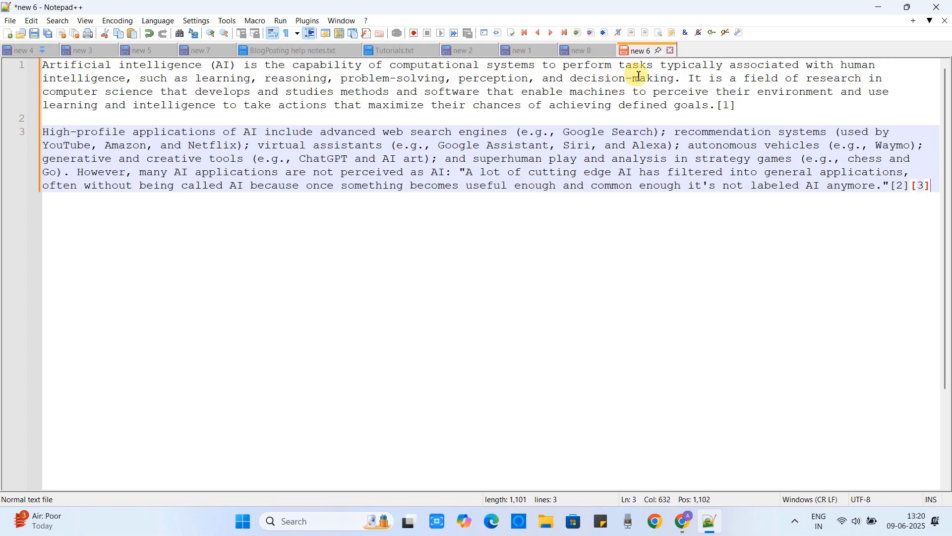
{"action": "left_click", "coordinate": [602, 51]}
{"action": "left_click_drag", "start_coordinate": [605, 57], "coordinate": [640, 50]}
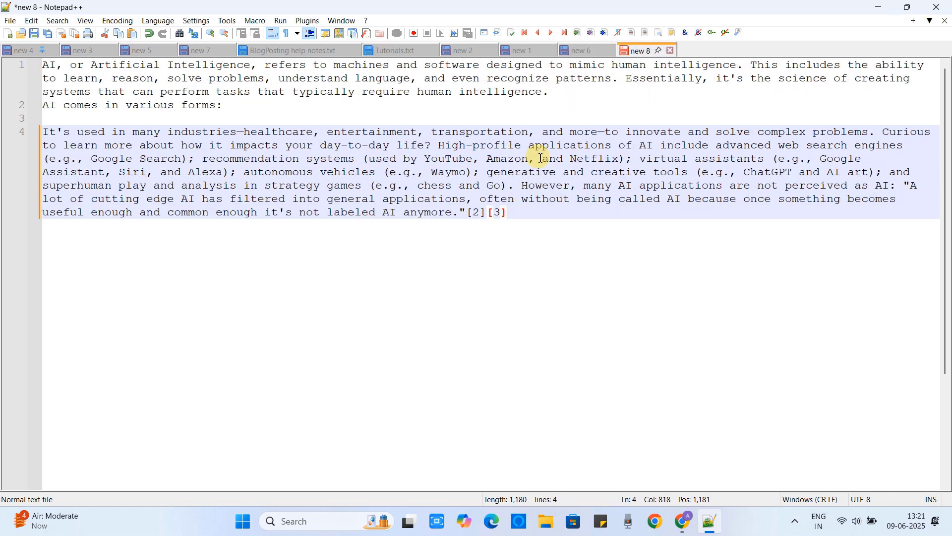
{"action": "left_click", "coordinate": [592, 56]}
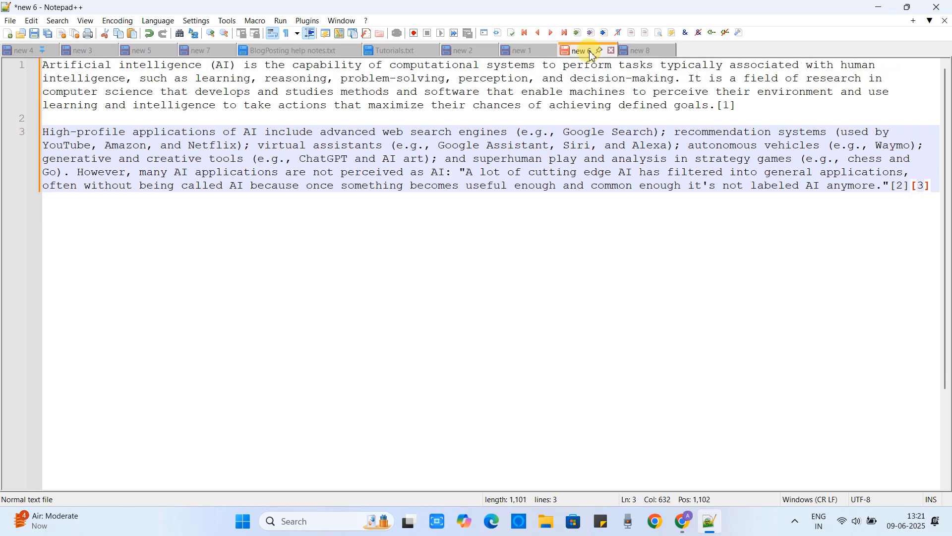
{"action": "left_click", "coordinate": [641, 57]}
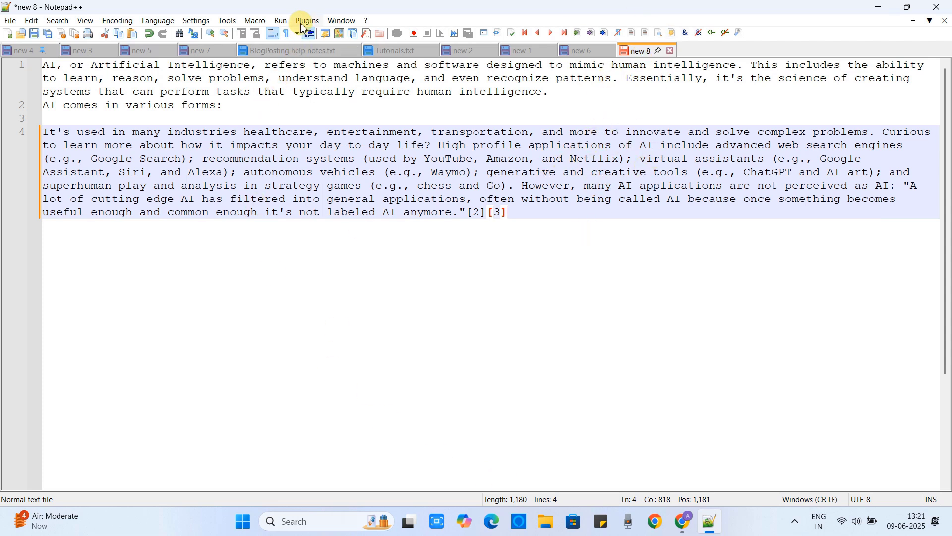
- Search Plugins Admin for 'compare', tick Compare 2.0.2 and install it
{"action": "left_click", "coordinate": [313, 28]}
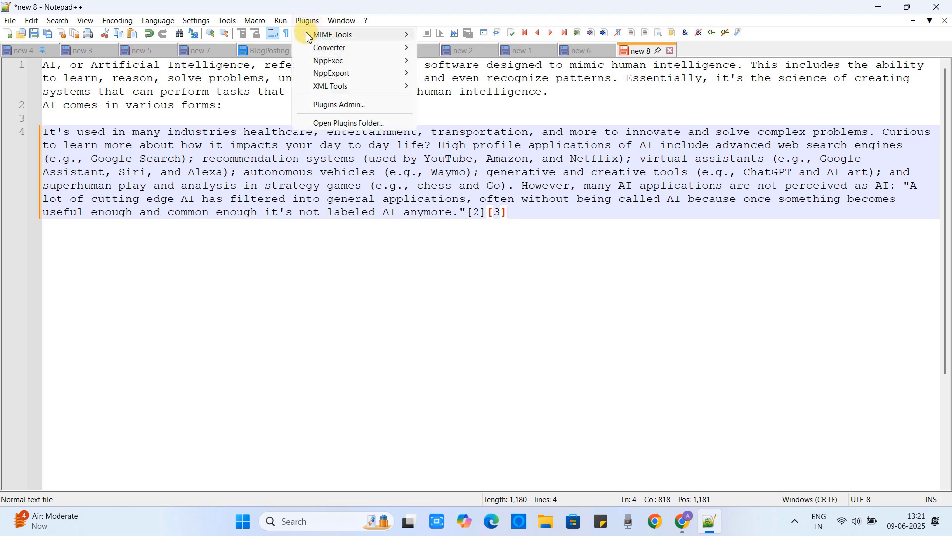
{"action": "left_click", "coordinate": [369, 110]}
{"action": "type", "text": "comp"}
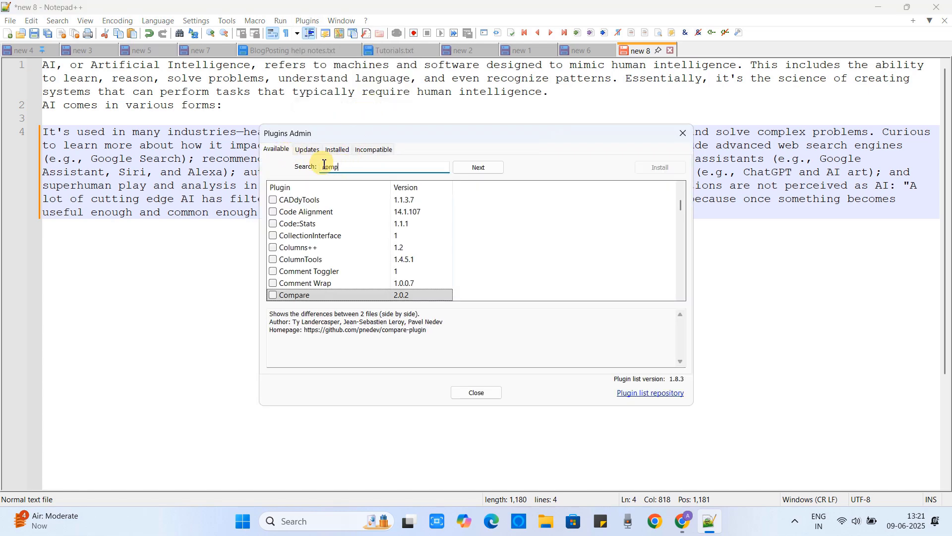
{"action": "left_click_drag", "start_coordinate": [345, 166], "coordinate": [316, 169]}
{"action": "type", "text": "co"}
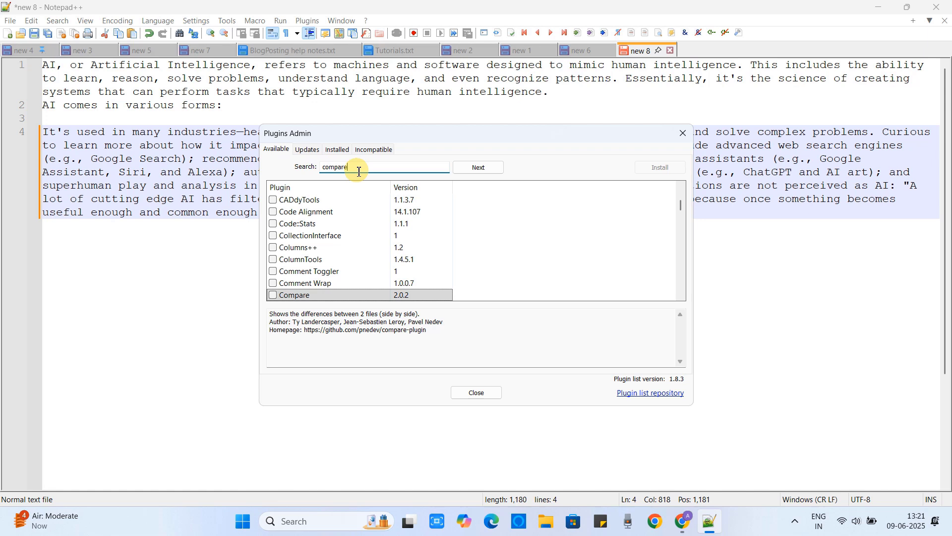
{"action": "left_click", "coordinate": [272, 295]}
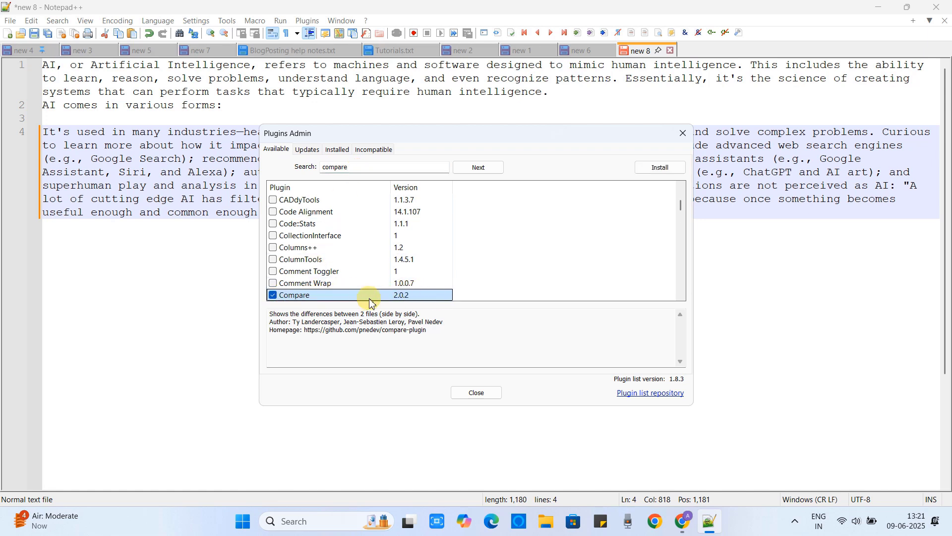
{"action": "left_click", "coordinate": [661, 169]}
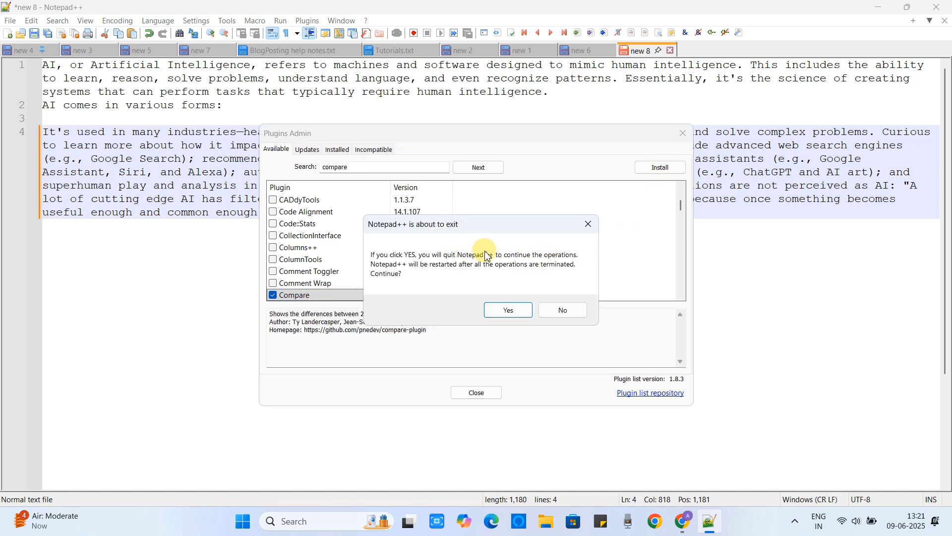
- Accept the Notepad++ restart prompt and the User Account Control prompt
{"action": "left_click", "coordinate": [506, 311]}
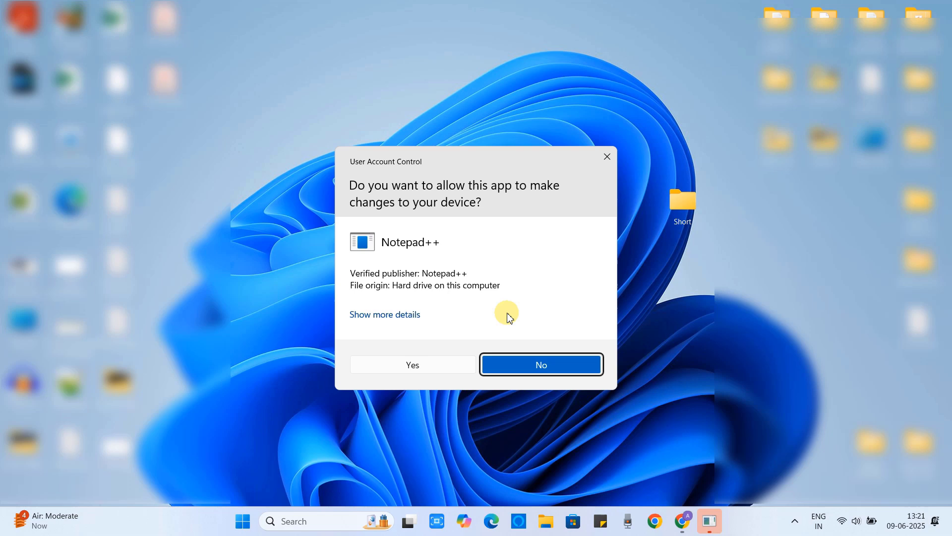
{"action": "left_click", "coordinate": [427, 363]}
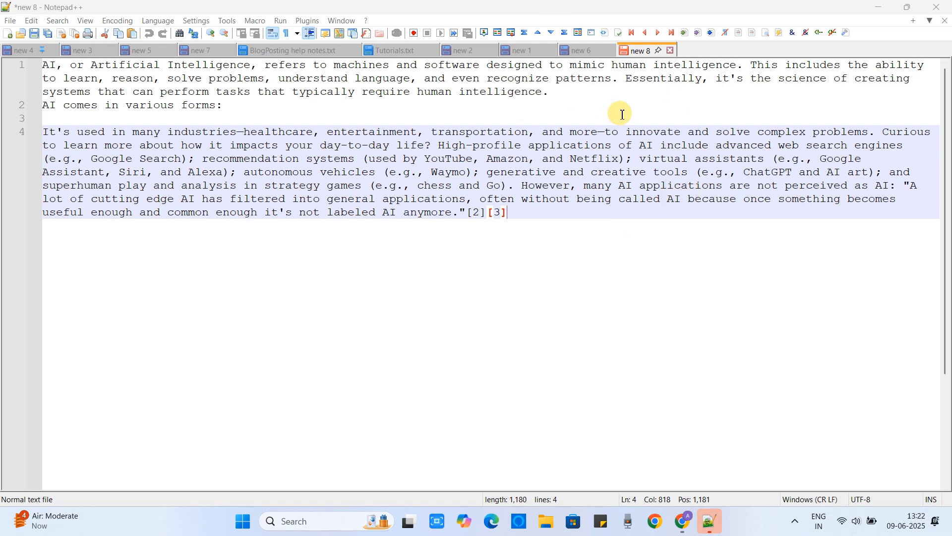
- Compare new 8 against new 6 using Plugins > Compare > Compare
{"action": "left_click", "coordinate": [314, 25]}
{"action": "mouse_move", "coordinate": [328, 35]}
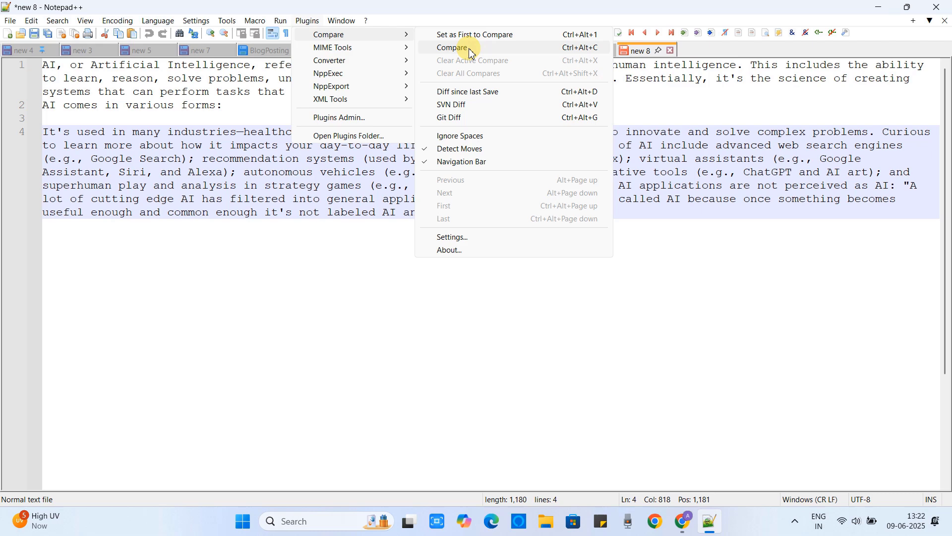
{"action": "left_click", "coordinate": [469, 48]}
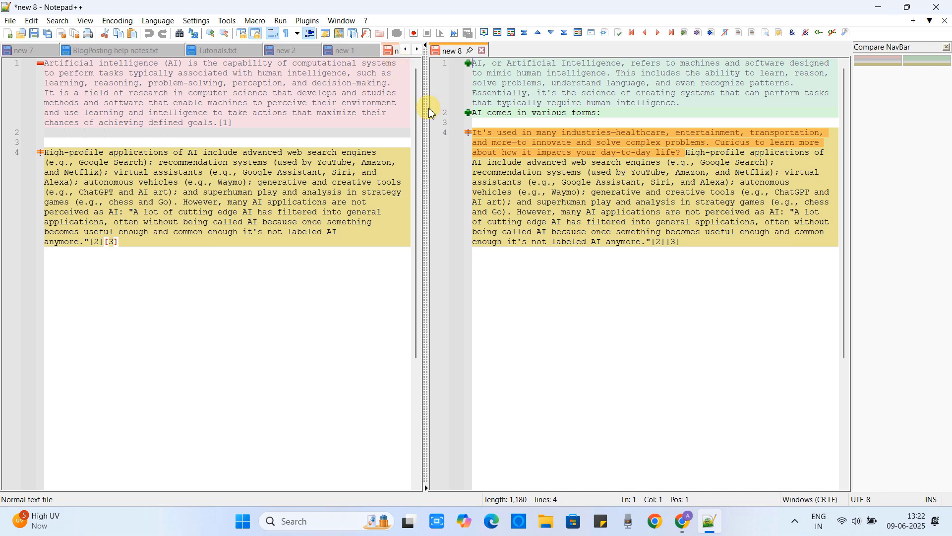
- Widen the new 6 pane and inspect new 8's changes, including 'AI comes in various forms:'
{"action": "left_click_drag", "start_coordinate": [426, 108], "coordinate": [467, 111]}
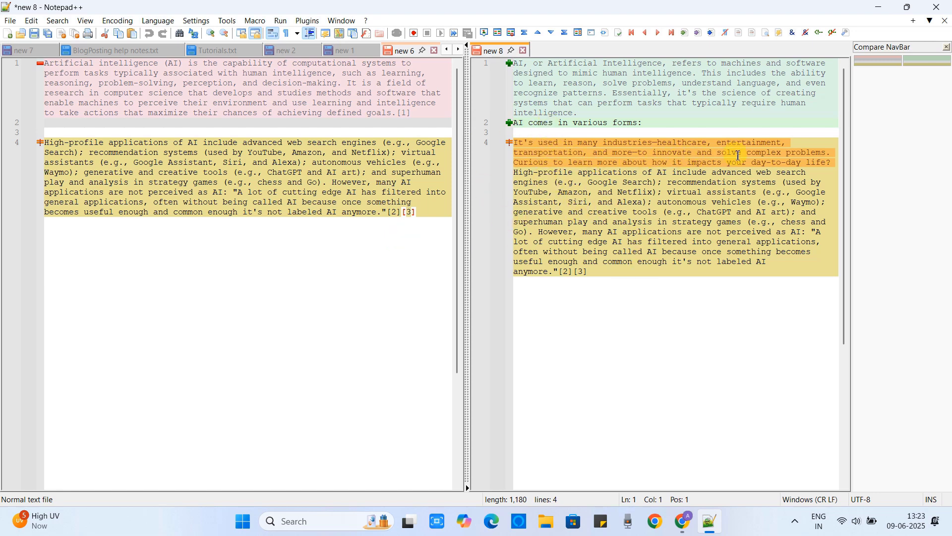
{"action": "left_click", "coordinate": [765, 259]}
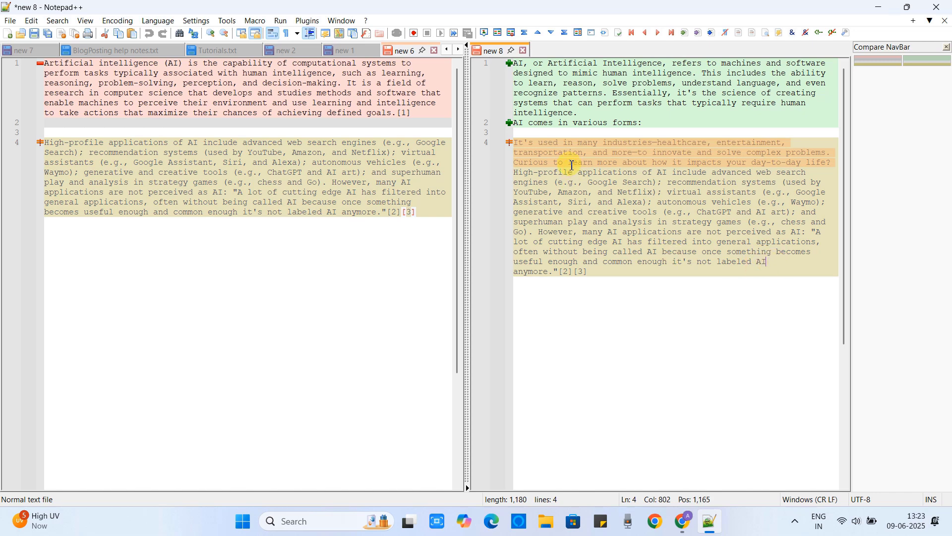
{"action": "left_click", "coordinate": [510, 125]}
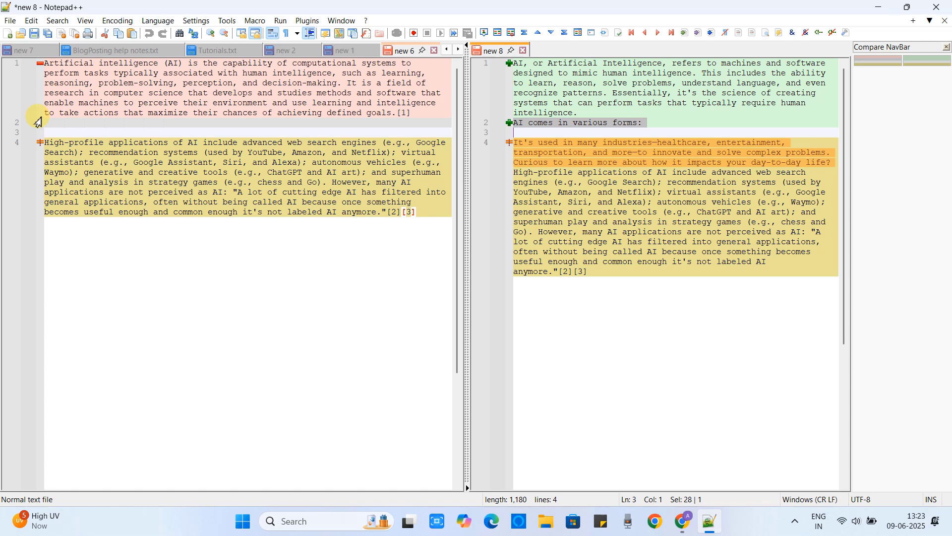
{"action": "left_click", "coordinate": [554, 313]}
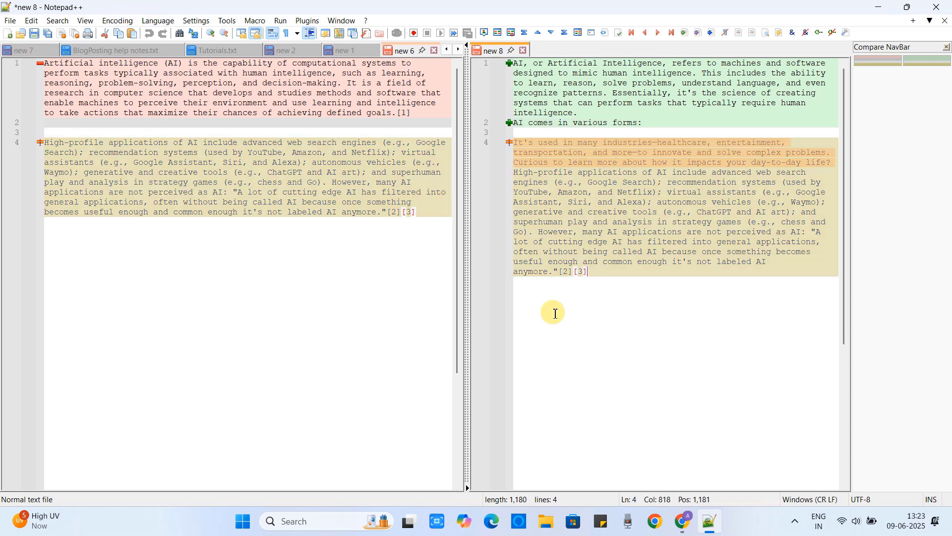
- Switch focus between the new 6 and new 8 panes, ending on new 6
{"action": "left_click", "coordinate": [374, 257]}
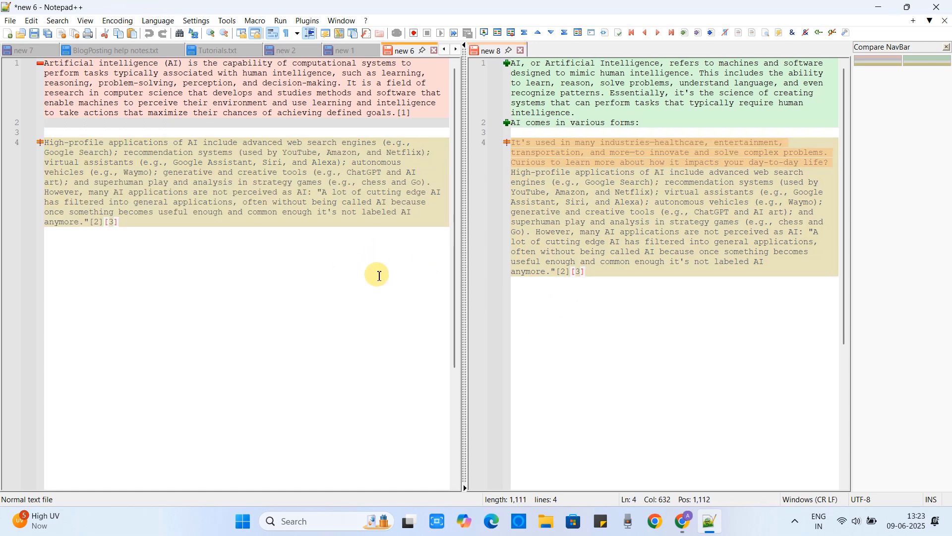
{"action": "left_click", "coordinate": [613, 349]}
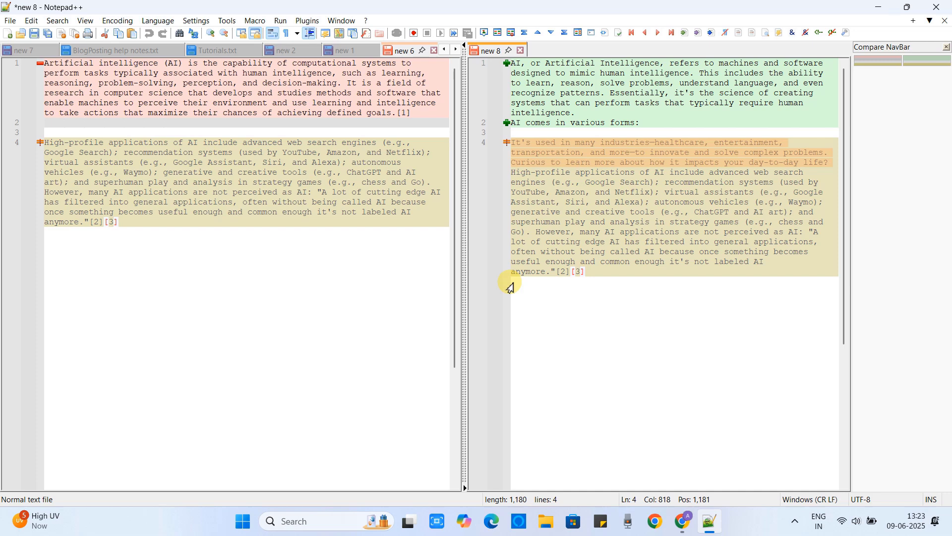
{"action": "left_click", "coordinate": [391, 131]}
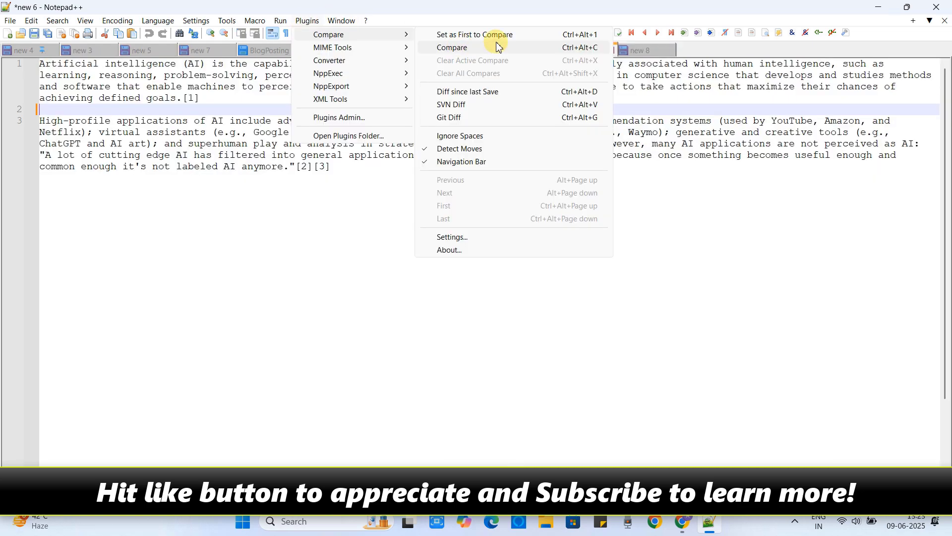
{"action": "left_click", "coordinate": [675, 136]}
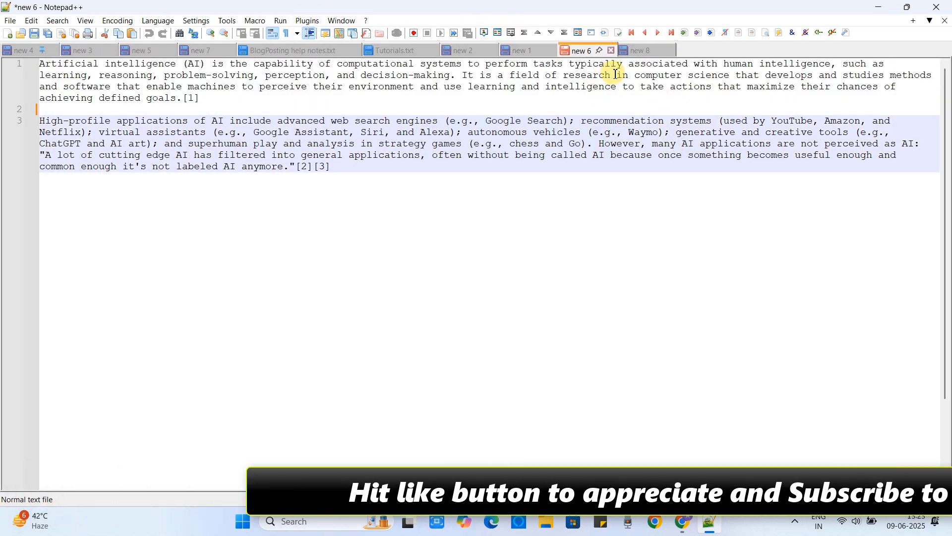